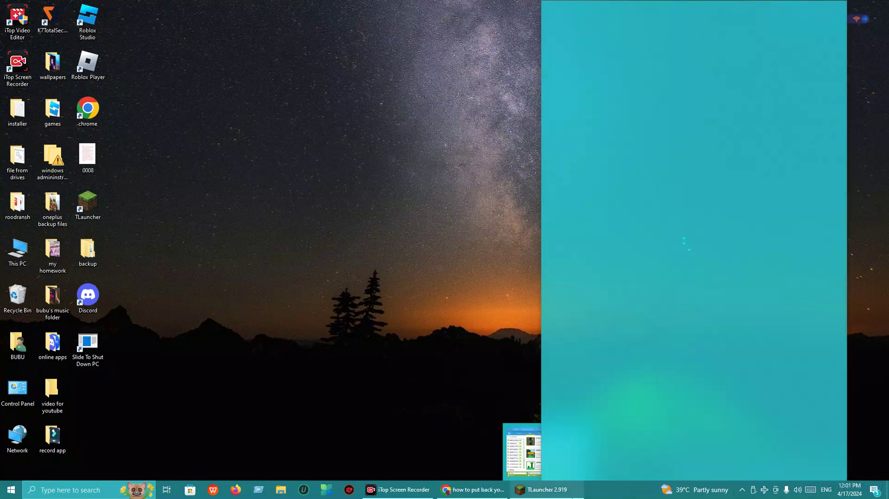
- Switch to TLauncher and reposition its window toward the middle of the desktop
{"action": "left_click", "coordinate": [547, 489]}
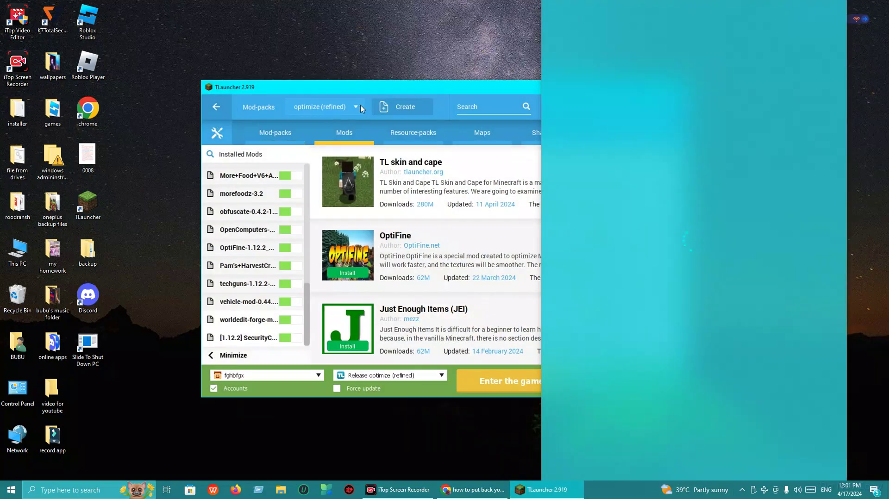
{"action": "left_click", "coordinate": [355, 107]}
{"action": "left_click", "coordinate": [318, 45]}
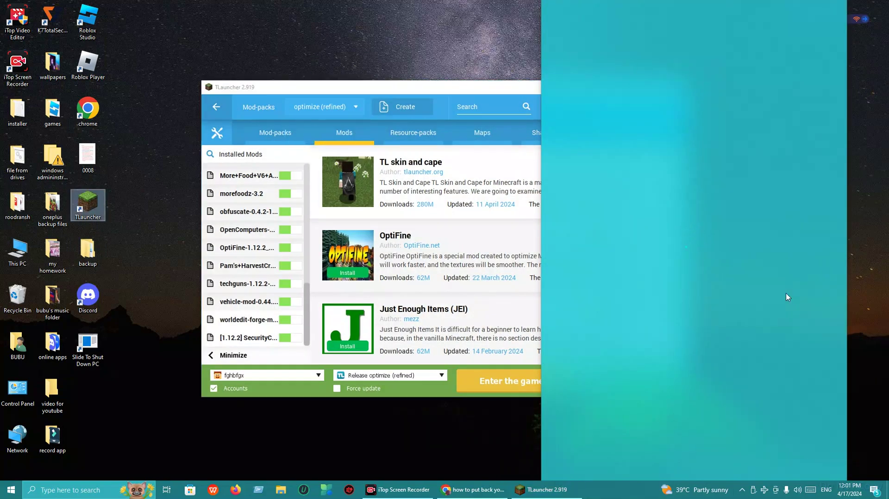
{"action": "left_click", "coordinate": [249, 77]}
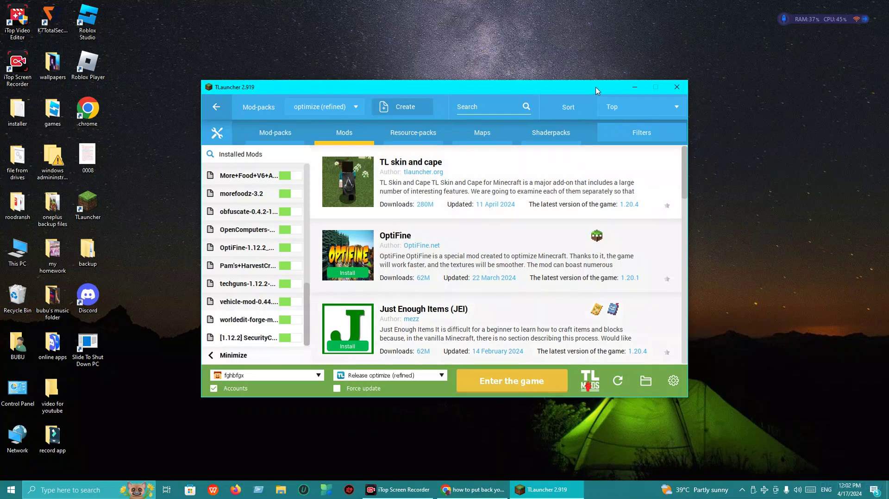
{"action": "left_click", "coordinate": [634, 88]}
{"action": "left_click", "coordinate": [542, 490]}
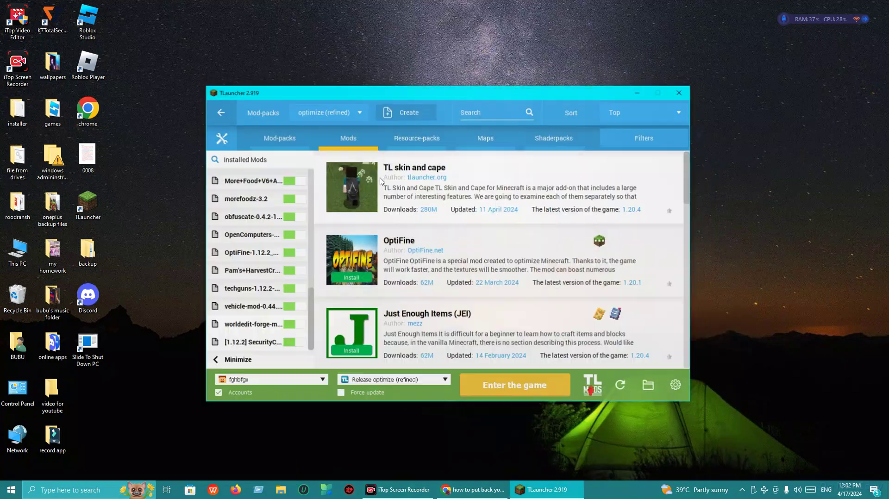
{"action": "left_click_drag", "start_coordinate": [382, 91], "coordinate": [356, 125]}
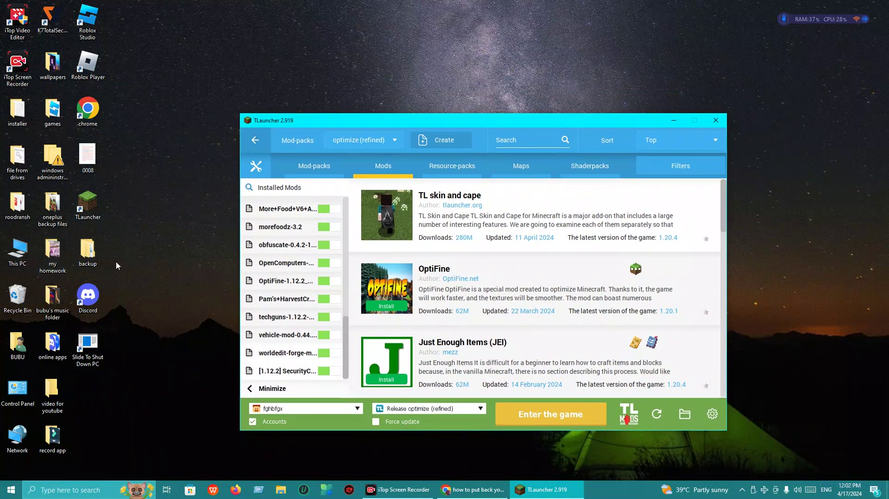
- Check the backup folder on the desktop, and open the versions folder inside TLauncher's .minecraft directory
{"action": "double_click", "coordinate": [88, 252]}
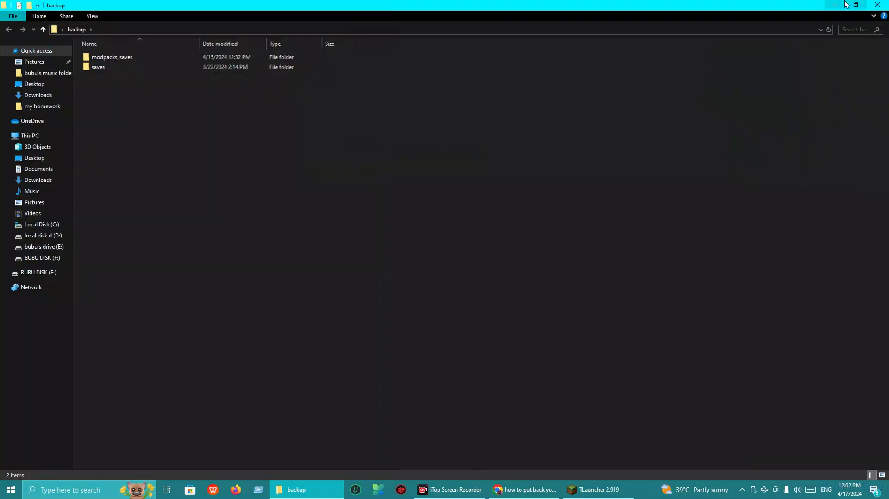
{"action": "left_click", "coordinate": [835, 4]}
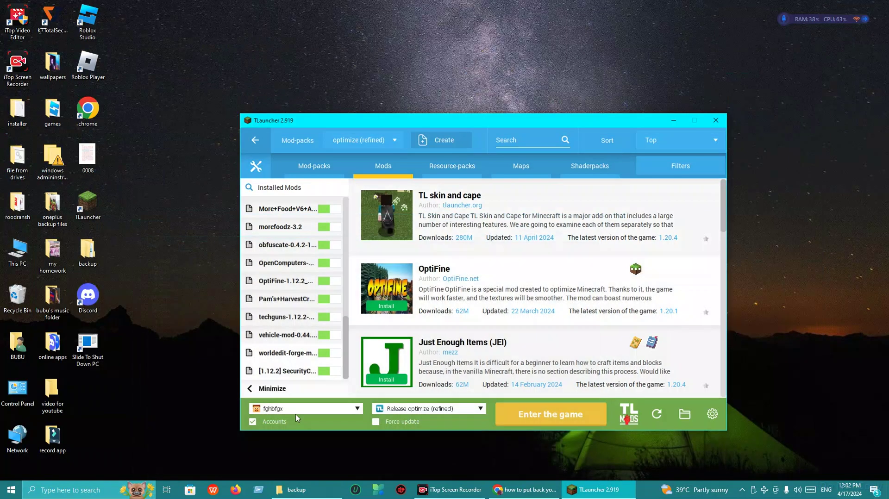
{"action": "left_click", "coordinate": [684, 414]}
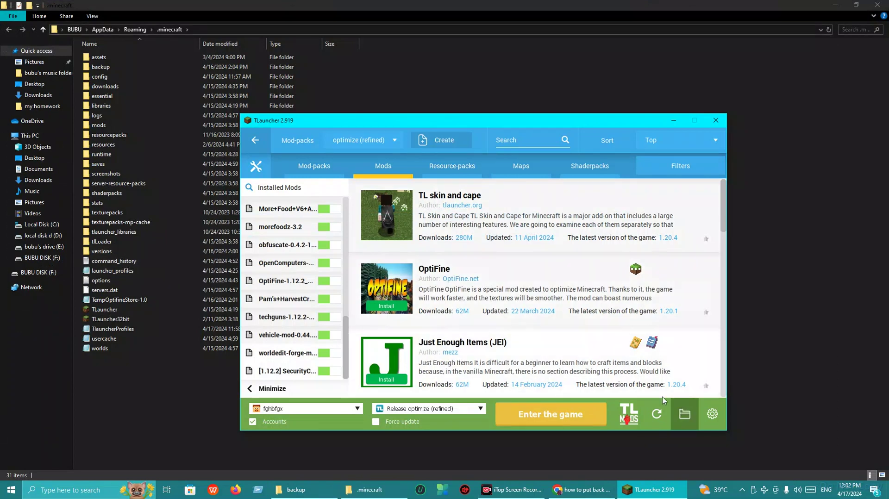
{"action": "double_click", "coordinate": [171, 251]}
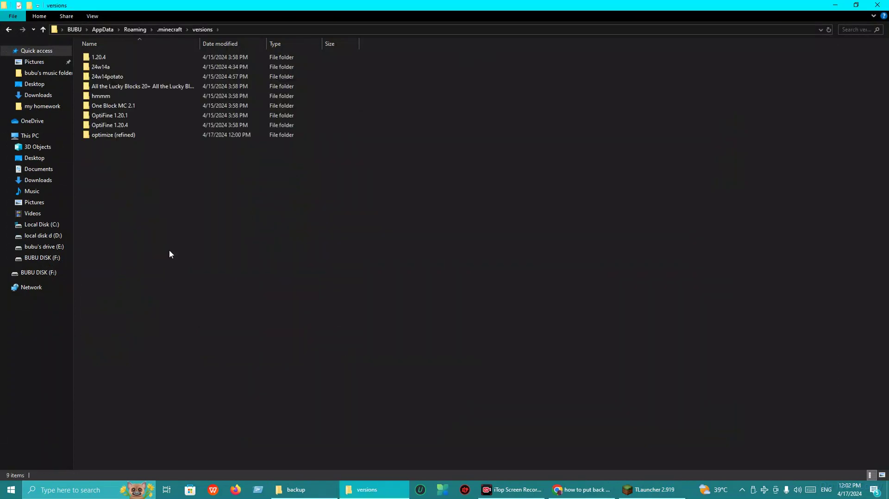
- Look inside the 1.20.4 version folder and return to the versions folder
{"action": "left_click_drag", "start_coordinate": [358, 257], "coordinate": [171, 56]}
{"action": "double_click", "coordinate": [171, 57]}
{"action": "left_click", "coordinate": [9, 30]}
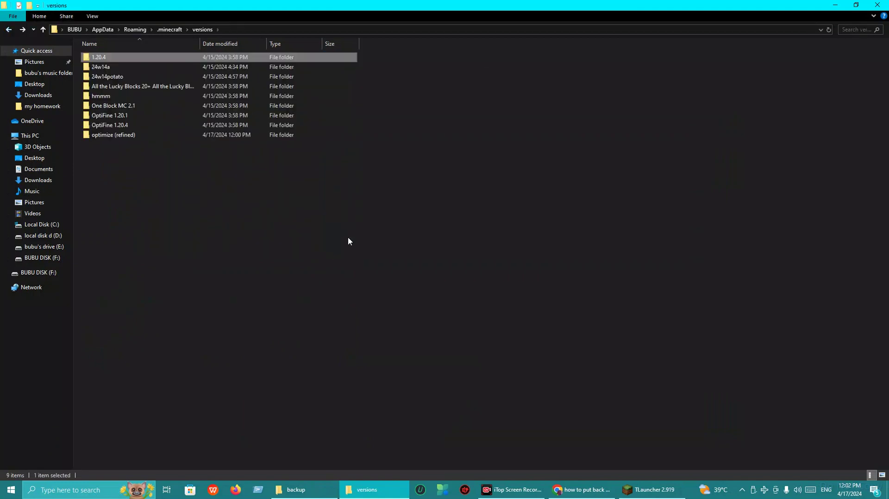
{"action": "left_click_drag", "start_coordinate": [348, 237], "coordinate": [250, 163]}
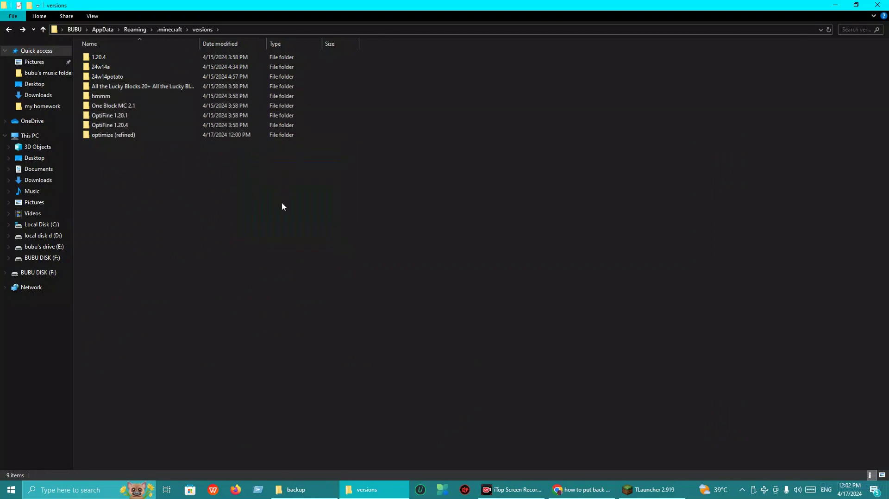
- Open the .minecraft folder from TLauncher again, close that duplicate window, and reopen the versions folder through .minecraft
{"action": "left_click", "coordinate": [653, 490]}
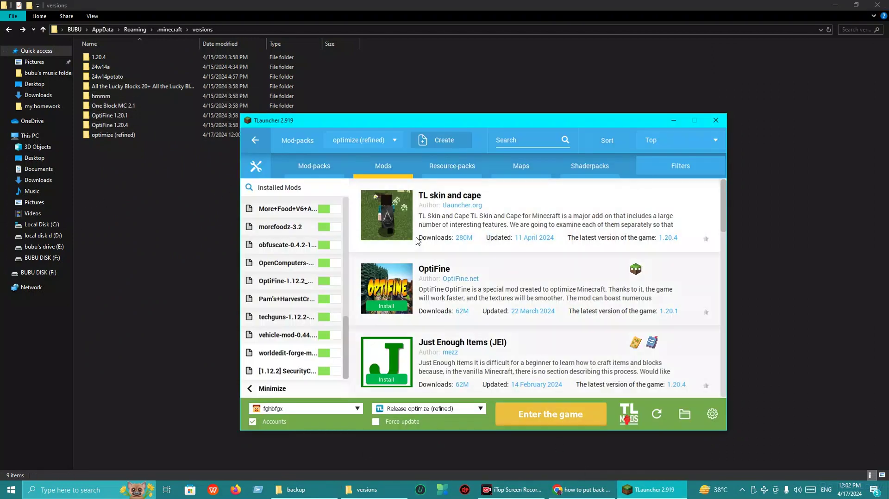
{"action": "left_click", "coordinate": [685, 415]}
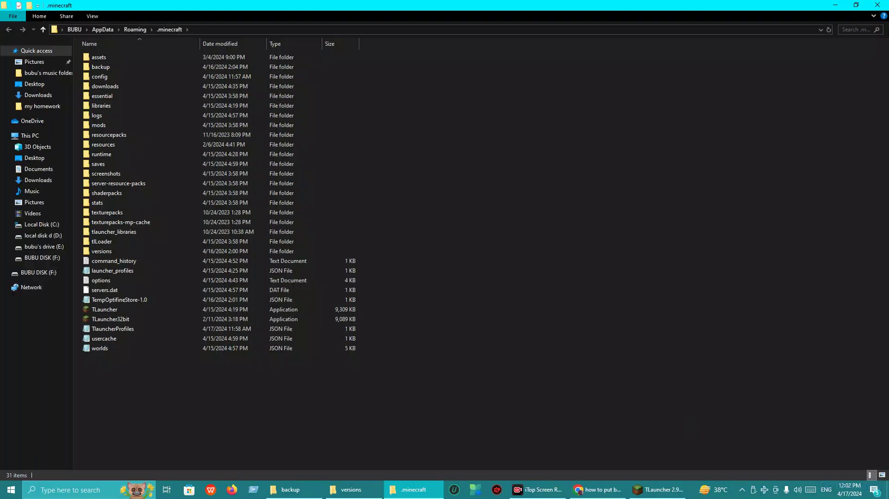
{"action": "left_click", "coordinate": [877, 5]}
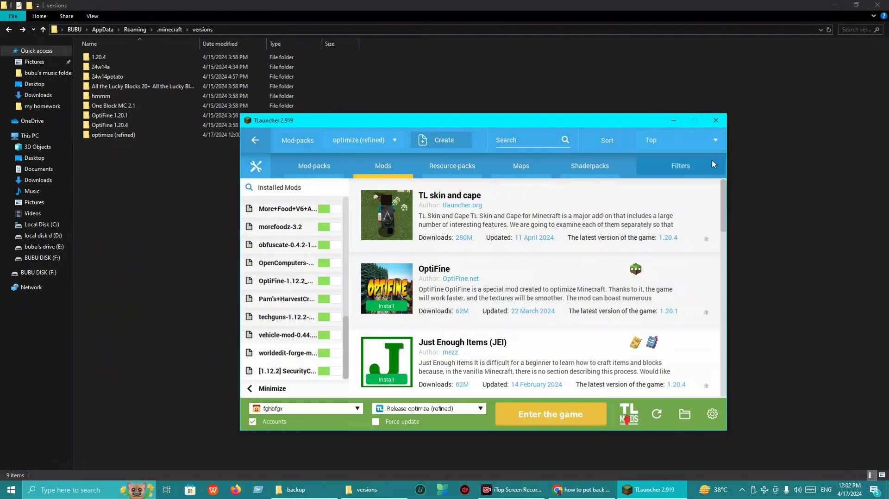
{"action": "left_click", "coordinate": [674, 122]}
{"action": "left_click", "coordinate": [170, 30]}
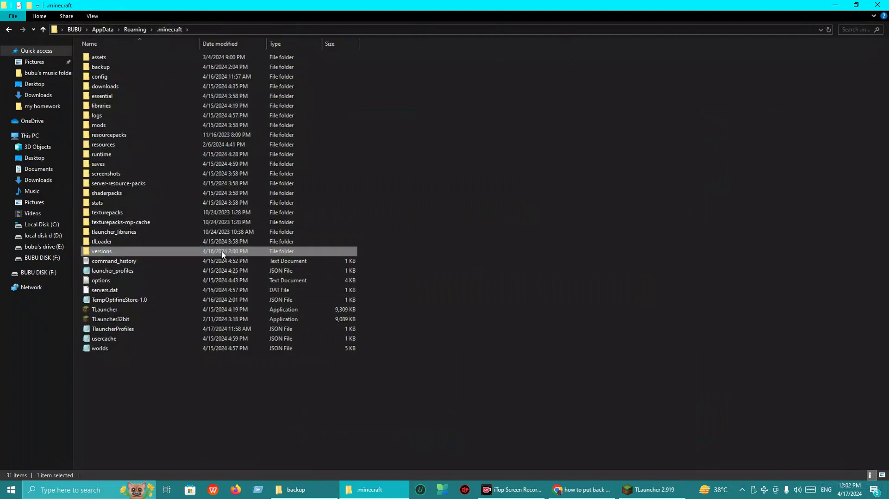
{"action": "double_click", "coordinate": [221, 252]}
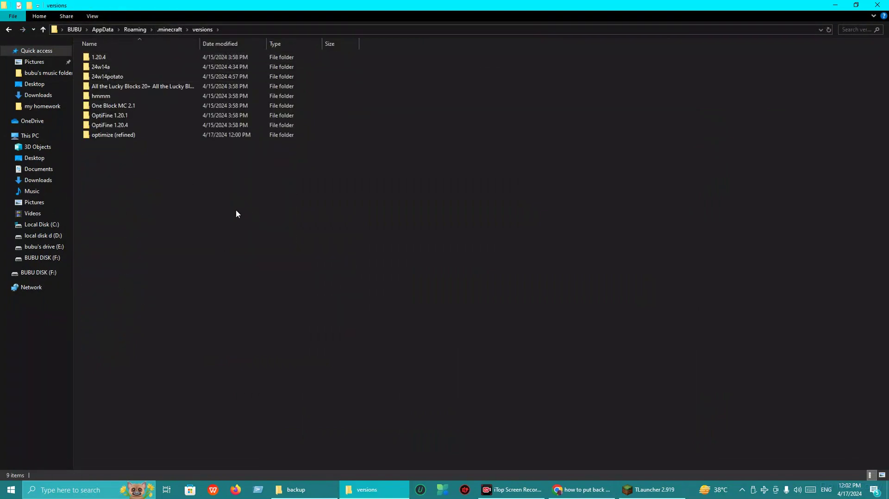
- Move the One Block MC 2.1, OptiFine 1.20.1 and OptiFine 1.20.4 folders from versions to the desktop
{"action": "left_click_drag", "start_coordinate": [236, 214], "coordinate": [245, 211]}
{"action": "left_click_drag", "start_coordinate": [354, 189], "coordinate": [228, 137]}
{"action": "left_click_drag", "start_coordinate": [364, 204], "coordinate": [348, 382]}
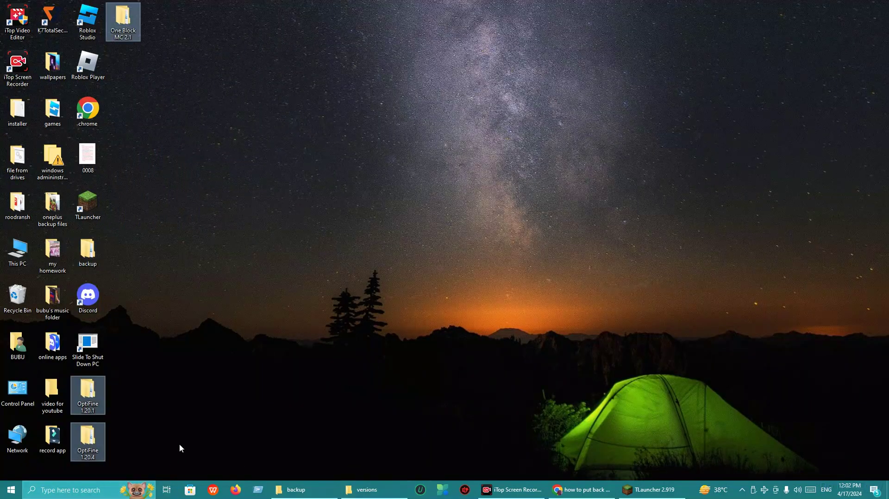
- Move the One Block MC 2.1, OptiFine 1.20.1 and OptiFine 1.20.4 folders from the desktop back into the versions folder
{"action": "left_click", "coordinate": [648, 489]}
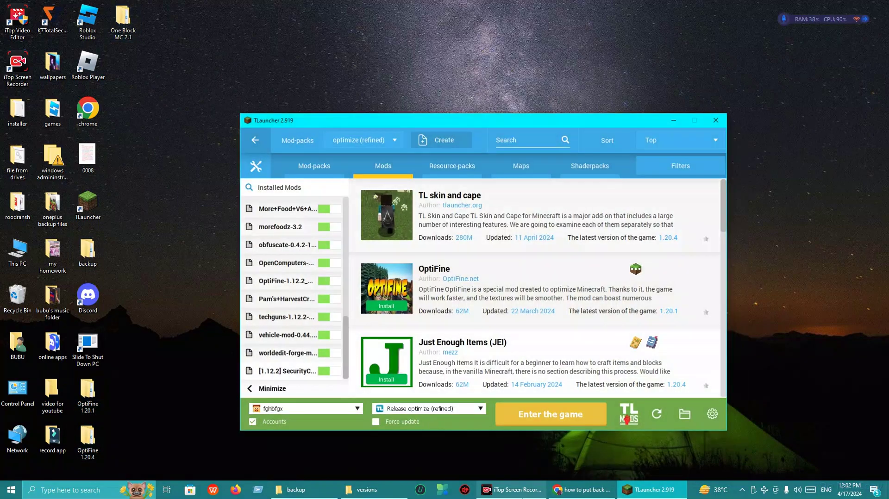
{"action": "left_click", "coordinate": [370, 489]}
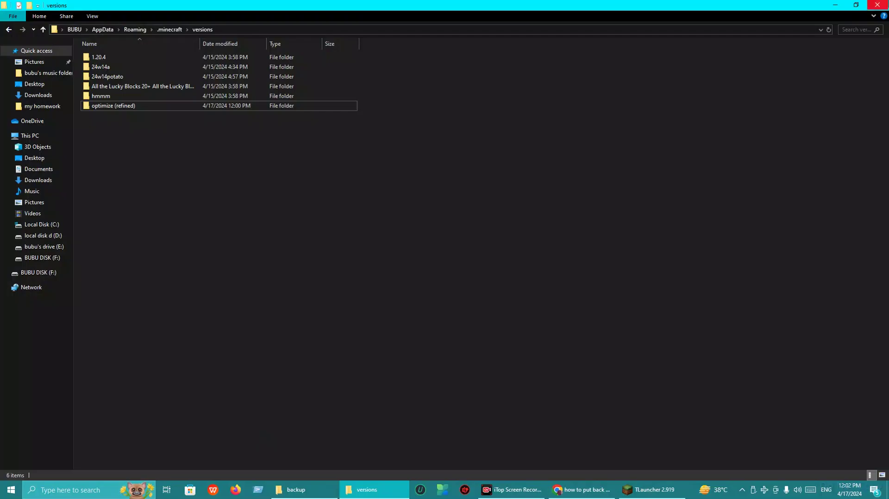
{"action": "left_click", "coordinate": [856, 5]}
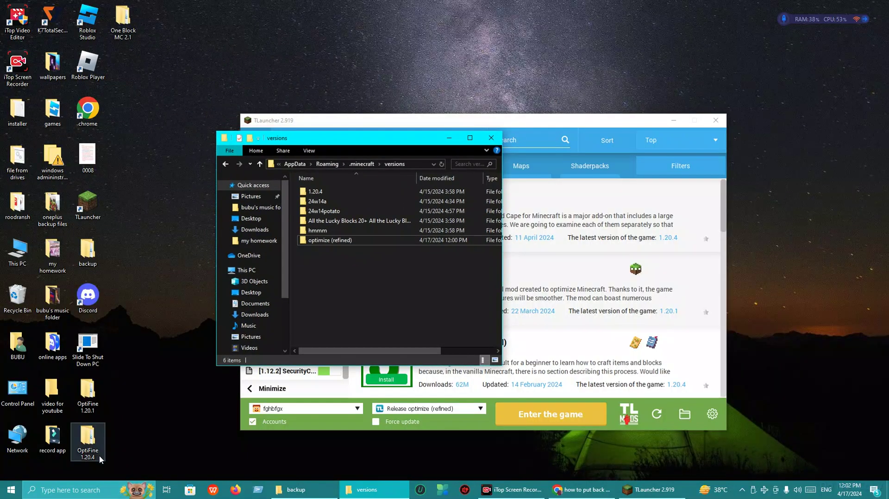
{"action": "left_click", "coordinate": [87, 394]}
{"action": "left_click_drag", "start_coordinate": [87, 394], "coordinate": [345, 297]}
{"action": "left_click_drag", "start_coordinate": [92, 447], "coordinate": [319, 302]}
{"action": "left_click_drag", "start_coordinate": [88, 398], "coordinate": [407, 278]}
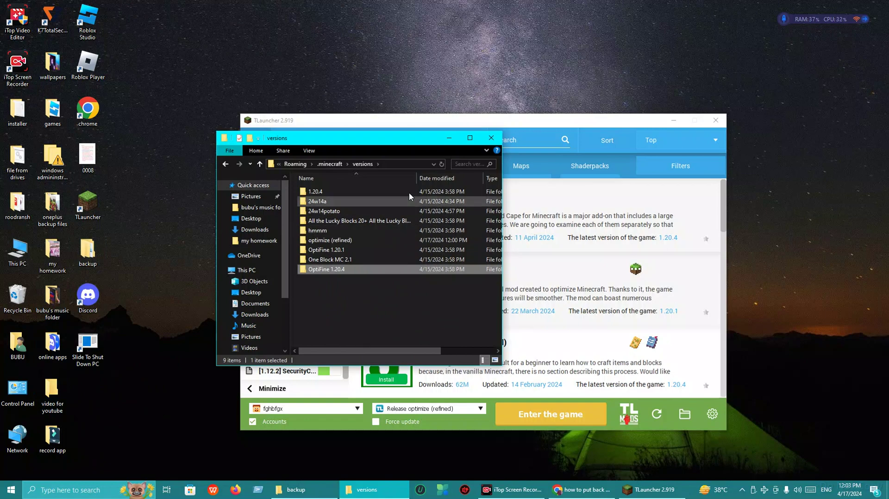
- Check the list of available mod-packs in TLauncher and select optimize (refined)
{"action": "left_click", "coordinate": [469, 137]}
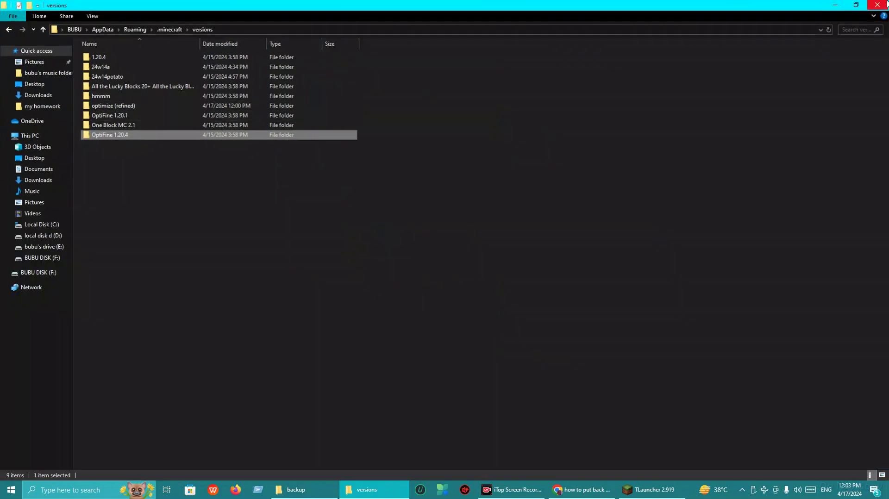
{"action": "left_click", "coordinate": [835, 5]}
{"action": "left_click", "coordinate": [372, 141]}
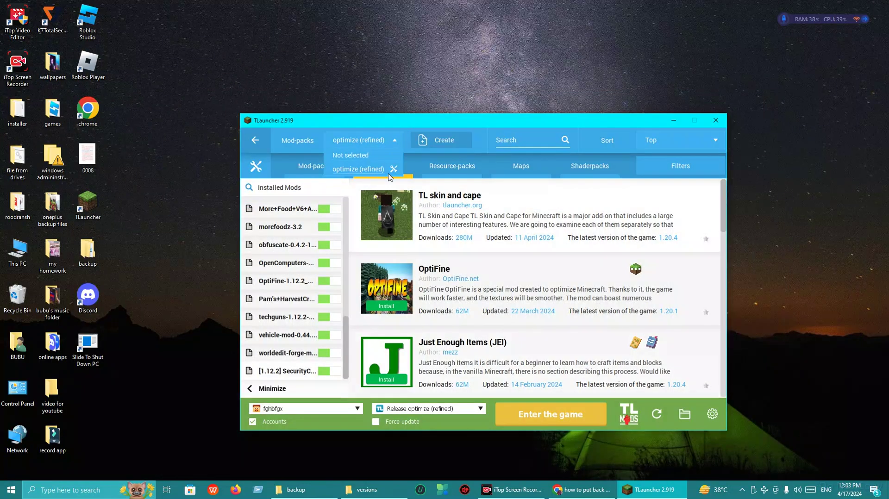
{"action": "left_click", "coordinate": [368, 168]}
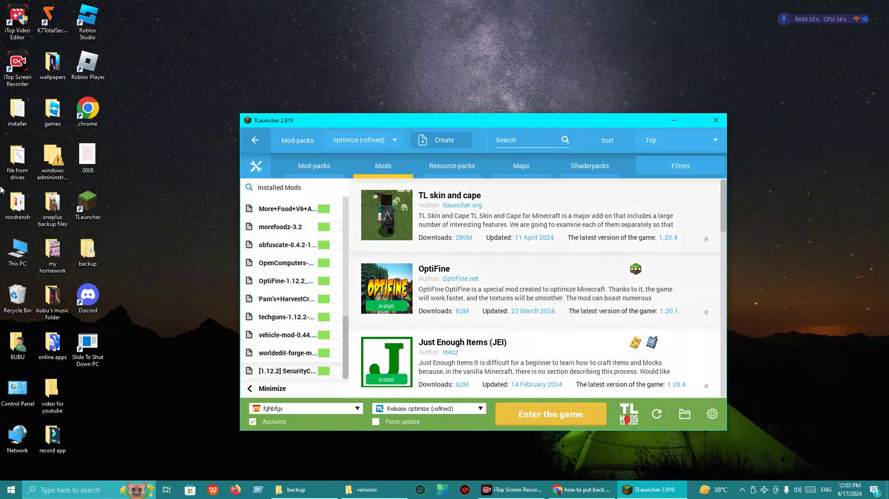
- Start a new Forge mod-pack in TLauncher and set its game version to 1.12.2
{"action": "left_click", "coordinate": [460, 138]}
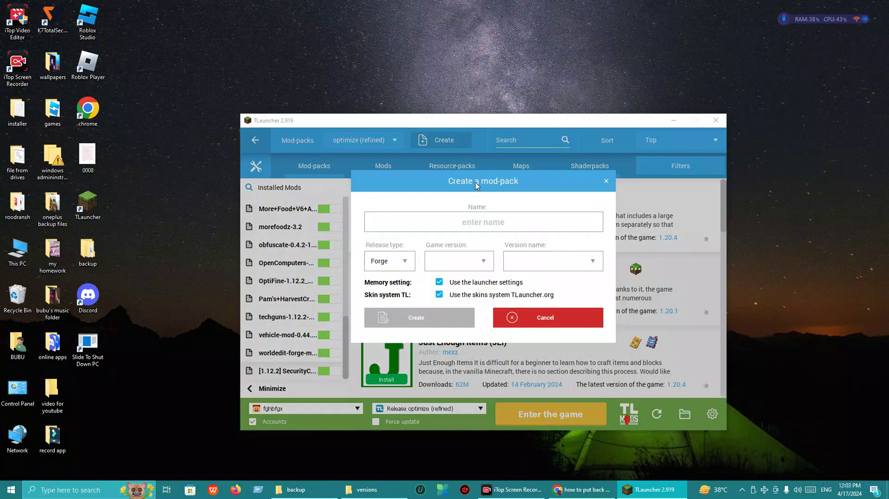
{"action": "left_click", "coordinate": [484, 263]}
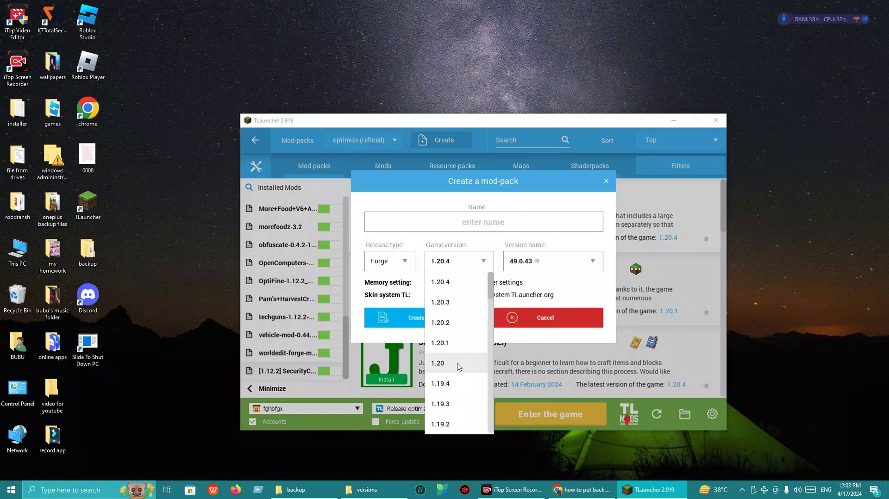
{"action": "scroll", "coordinate": [457, 370], "scroll_direction": "down", "scroll_amount": 10}
{"action": "scroll", "coordinate": [456, 377], "scroll_direction": "up", "scroll_amount": 3}
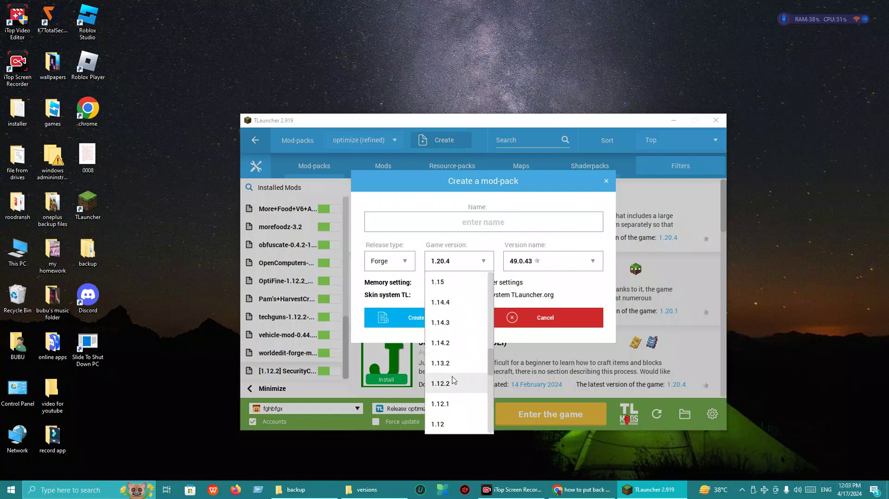
{"action": "left_click", "coordinate": [451, 385]}
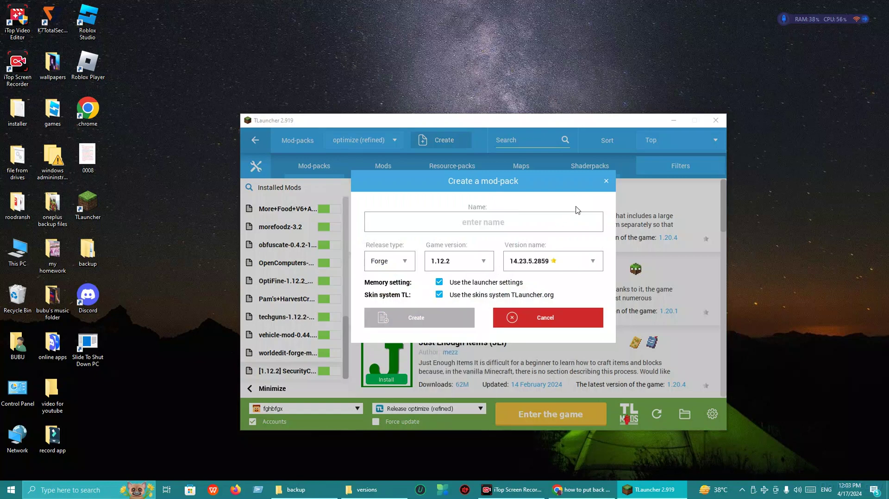
- Switch to the versions folder, look inside the OptiFine 1.20.1 folder, and return to the mod-pack creation dialog
{"action": "mouse_move", "coordinate": [583, 489]}
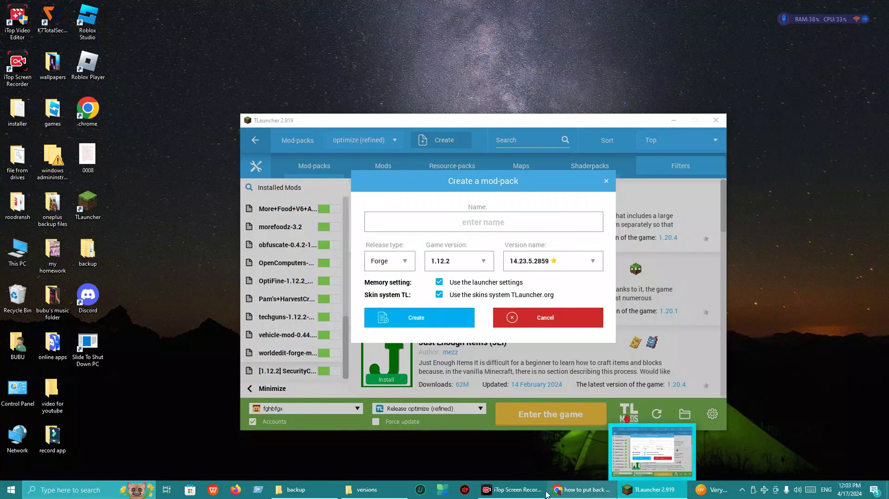
{"action": "left_click", "coordinate": [378, 491]}
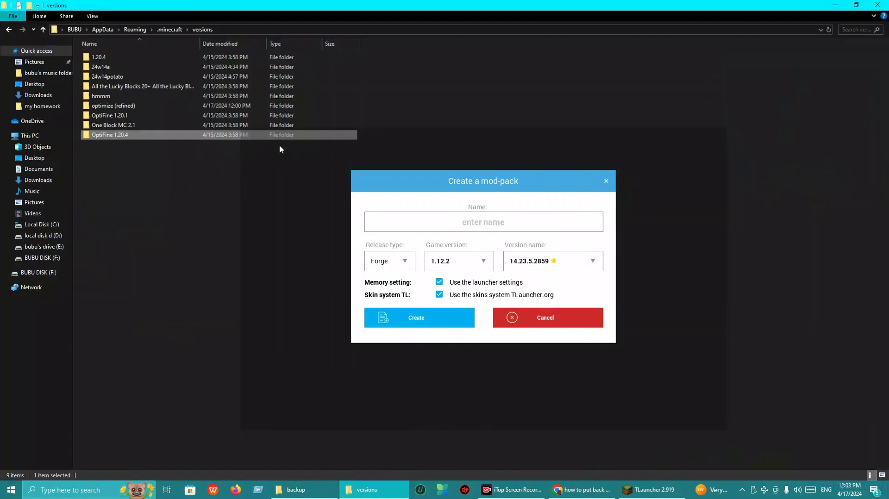
{"action": "left_click", "coordinate": [165, 113]}
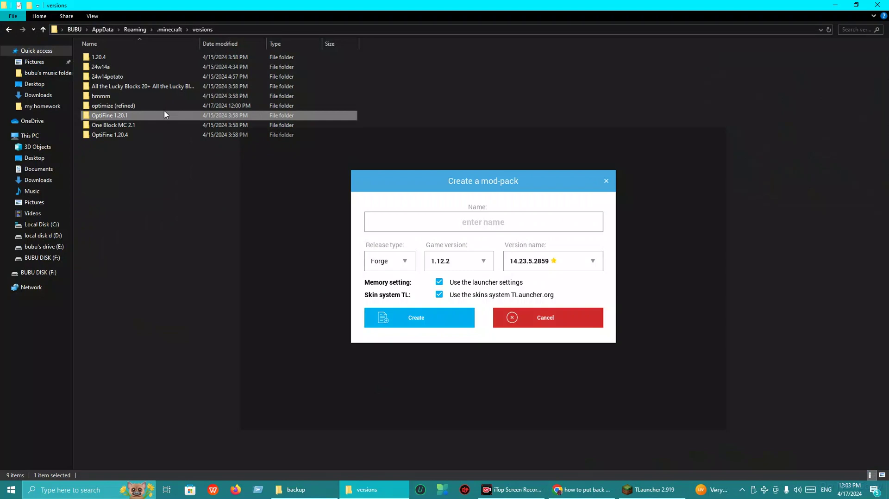
{"action": "double_click", "coordinate": [164, 115]}
{"action": "left_click", "coordinate": [9, 29]}
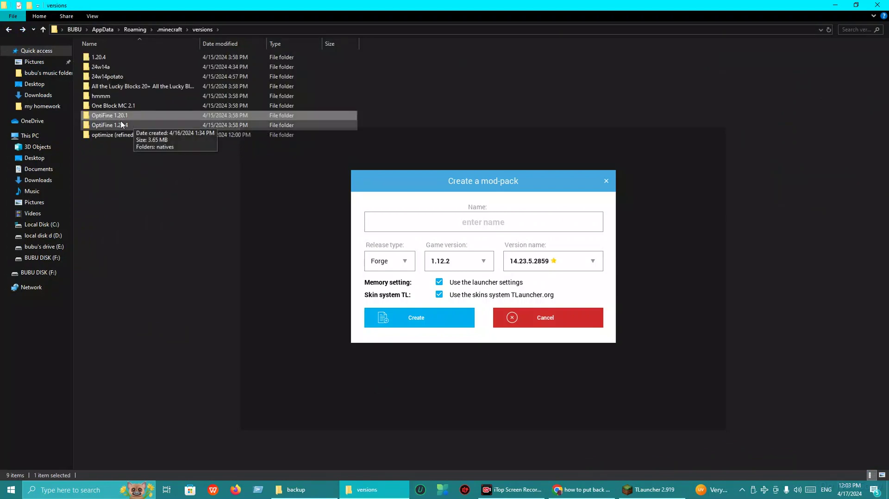
{"action": "left_click", "coordinate": [343, 223]}
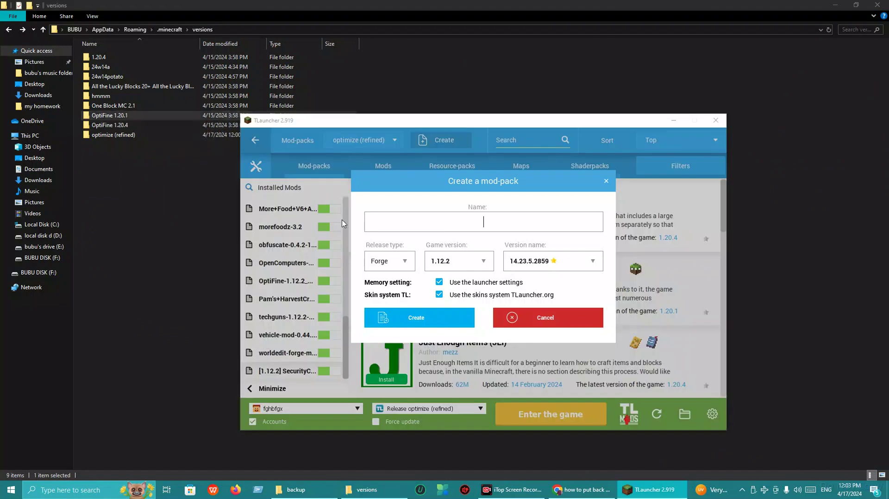
- Open the hmmm mod-pack folder in versions to examine its contents
{"action": "double_click", "coordinate": [110, 96]}
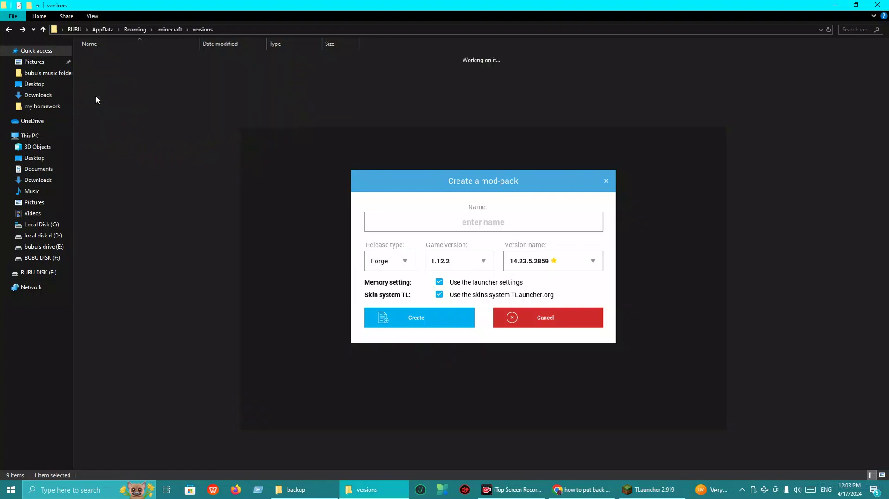
{"action": "left_click", "coordinate": [9, 30]}
{"action": "double_click", "coordinate": [177, 96]}
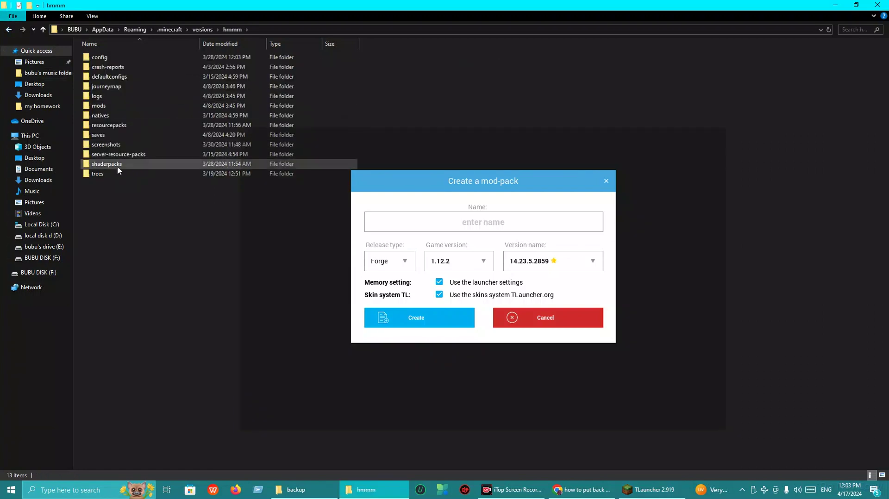
- Return to the versions folder and set the new Forge mod-pack's game version to 1.16.5
{"action": "left_click", "coordinate": [8, 29]}
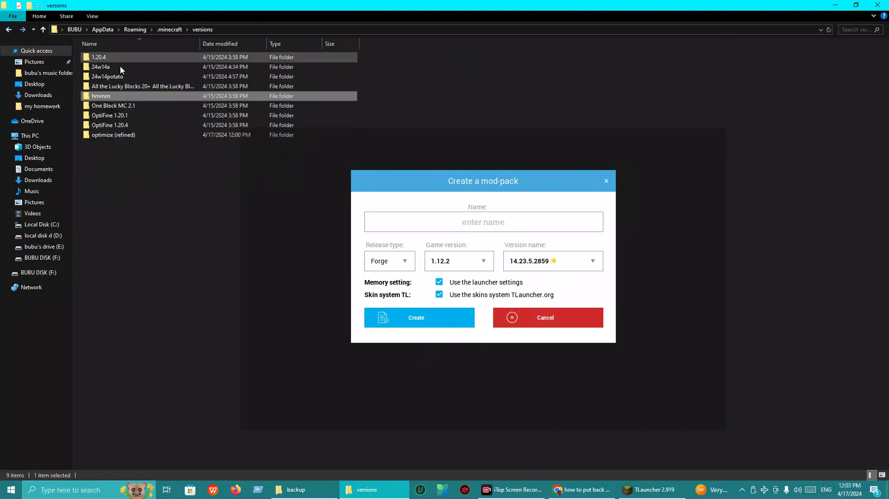
{"action": "left_click", "coordinate": [493, 225]}
{"action": "left_click", "coordinate": [473, 268]}
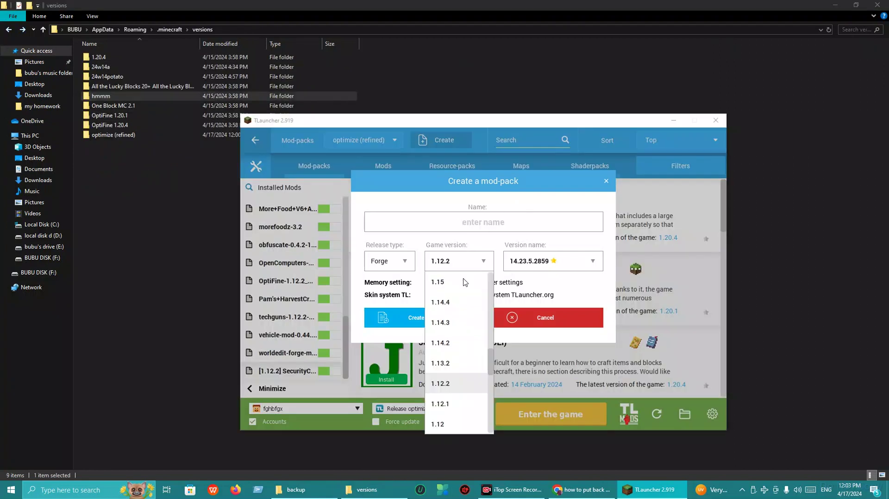
{"action": "scroll", "coordinate": [460, 306], "scroll_direction": "up", "scroll_amount": 2}
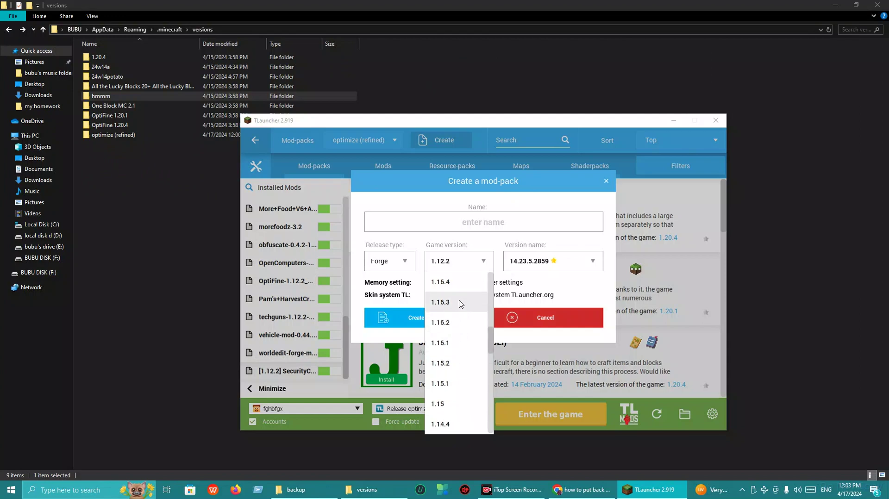
{"action": "left_click", "coordinate": [468, 326]}
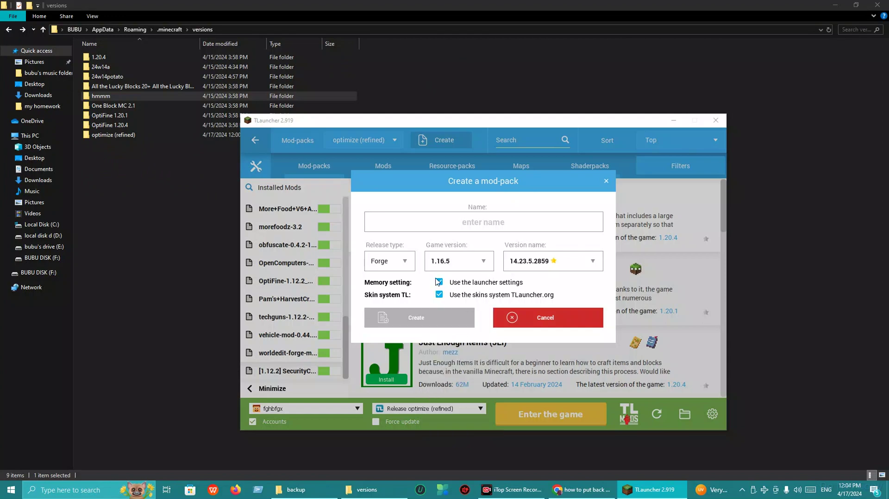
- Name the mod-pack hmmm, give it its own memory allocation of 12347 instead of the launcher settings, and create it
{"action": "left_click", "coordinate": [458, 228]}
{"action": "left_click", "coordinate": [439, 282]}
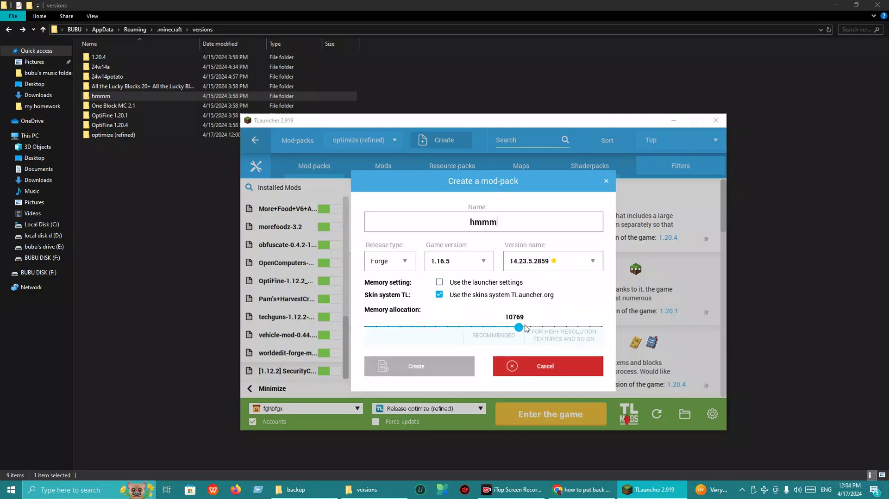
{"action": "left_click_drag", "start_coordinate": [527, 327], "coordinate": [538, 328]}
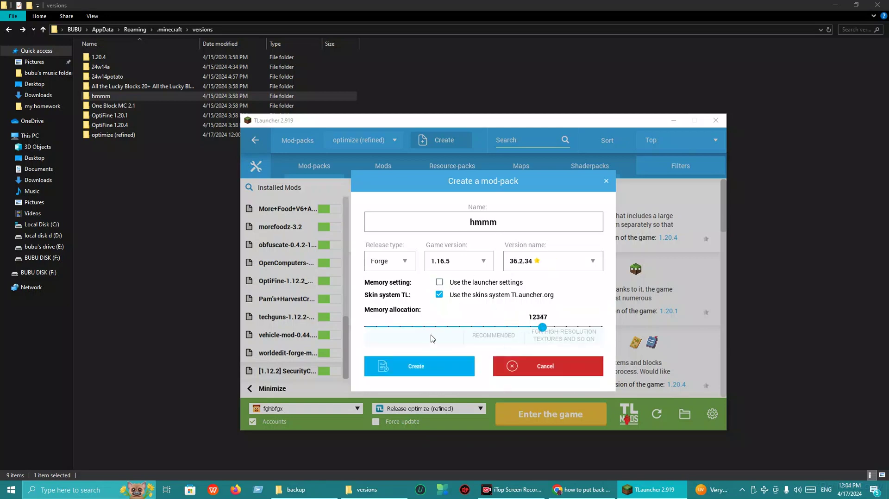
{"action": "left_click_drag", "start_coordinate": [518, 338], "coordinate": [542, 330]}
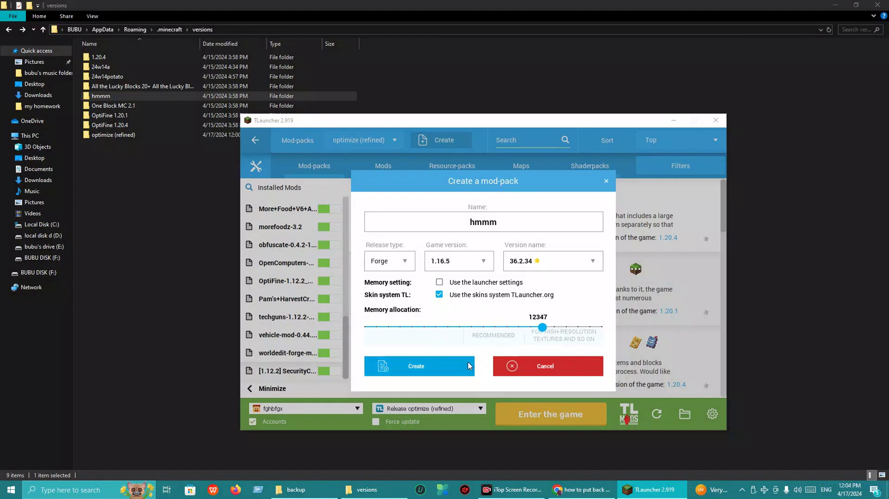
{"action": "left_click", "coordinate": [435, 370]}
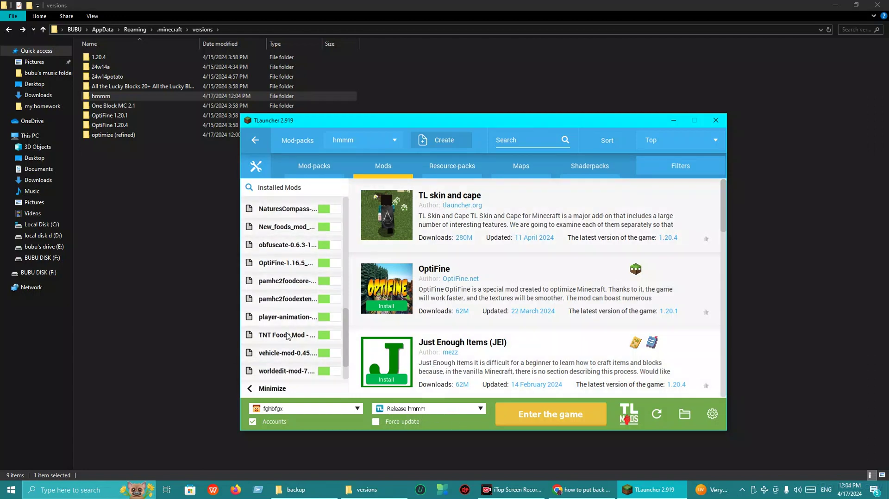
- Check the installed mods of hmmm, minimize the versions folder window, and switch the active mod-pack to optimize (refined)
{"action": "scroll", "coordinate": [287, 336], "scroll_direction": "down", "scroll_amount": 2}
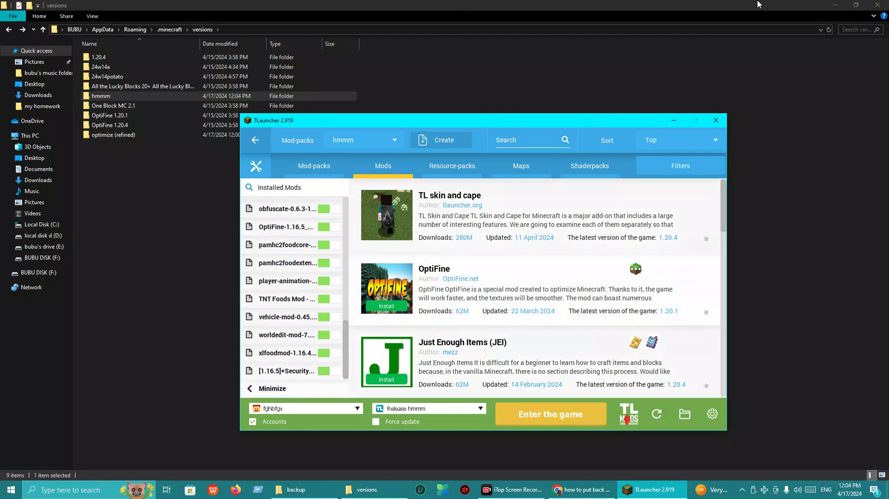
{"action": "left_click", "coordinate": [835, 5]}
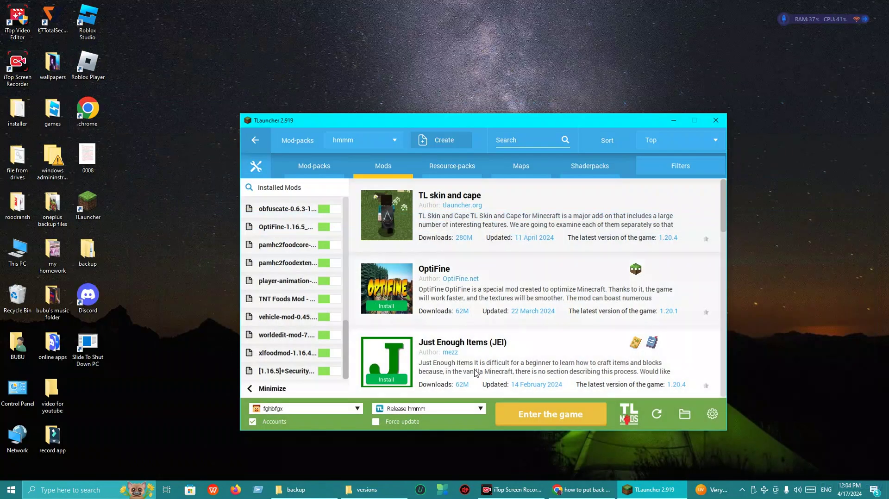
{"action": "left_click", "coordinate": [394, 140]}
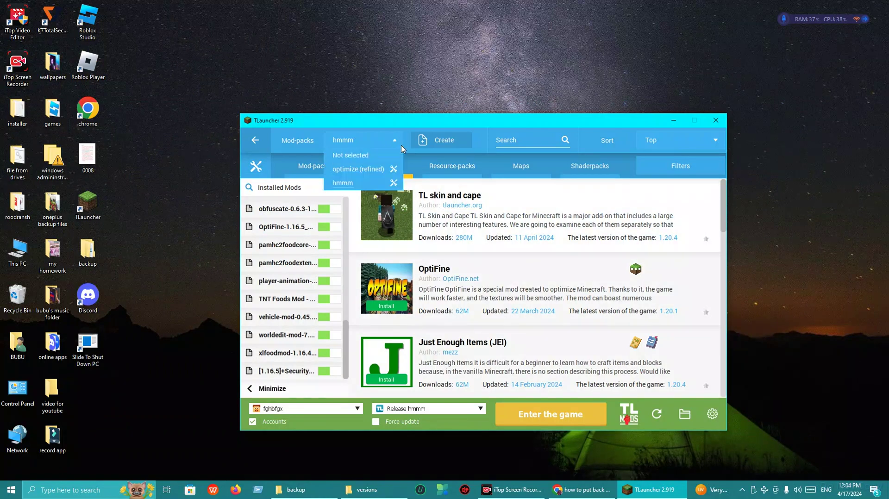
{"action": "left_click", "coordinate": [354, 170]}
{"action": "left_click", "coordinate": [366, 144]}
{"action": "left_click", "coordinate": [363, 169]}
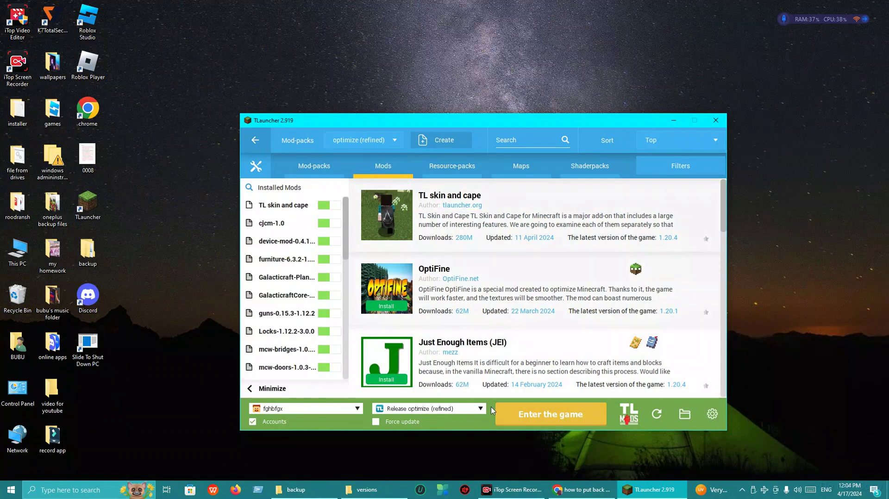
- Launch the game with the optimize (refined) mod-pack and maximize the Minecraft 1.12.2 window
{"action": "left_click", "coordinate": [528, 412]}
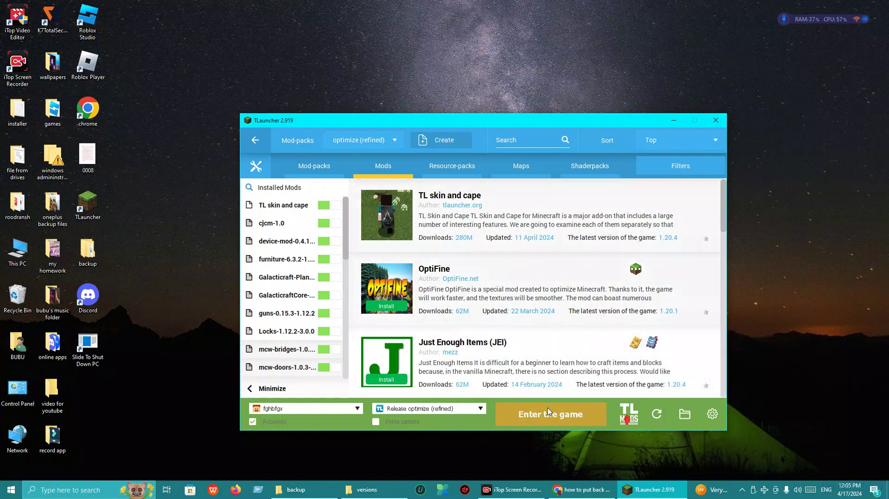
{"action": "left_click", "coordinate": [525, 418]}
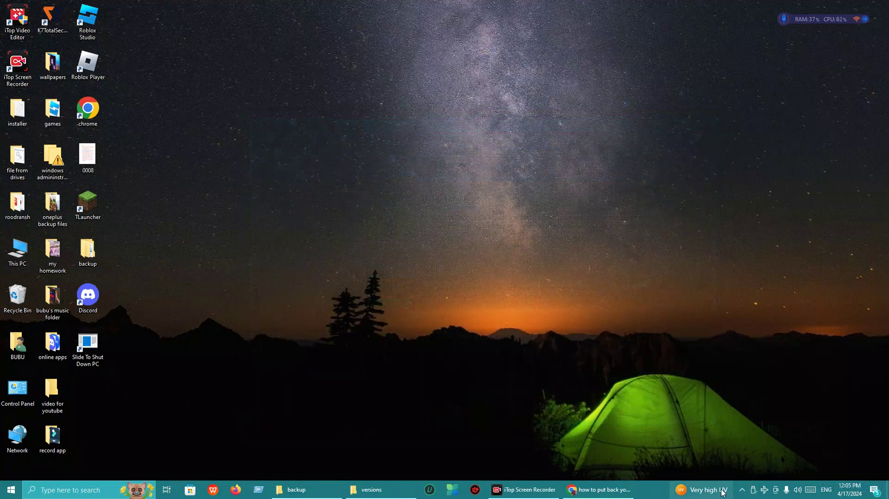
{"action": "mouse_move", "coordinate": [722, 490]}
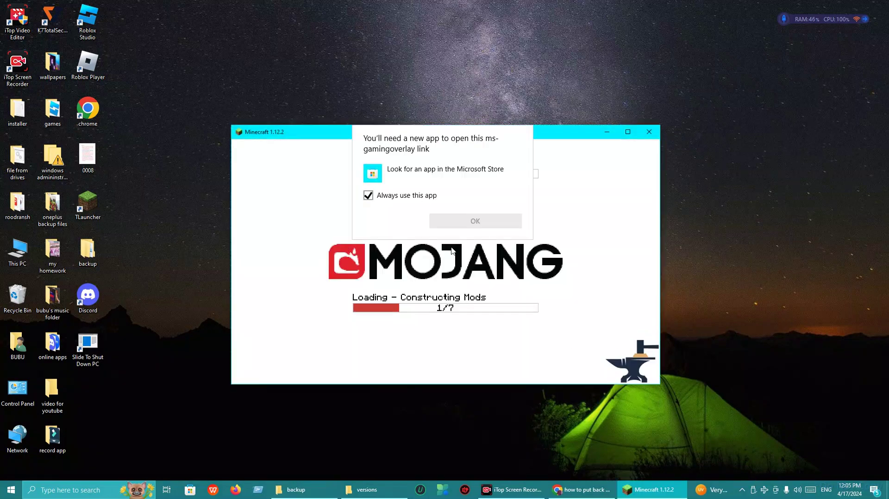
{"action": "left_click", "coordinate": [628, 131]}
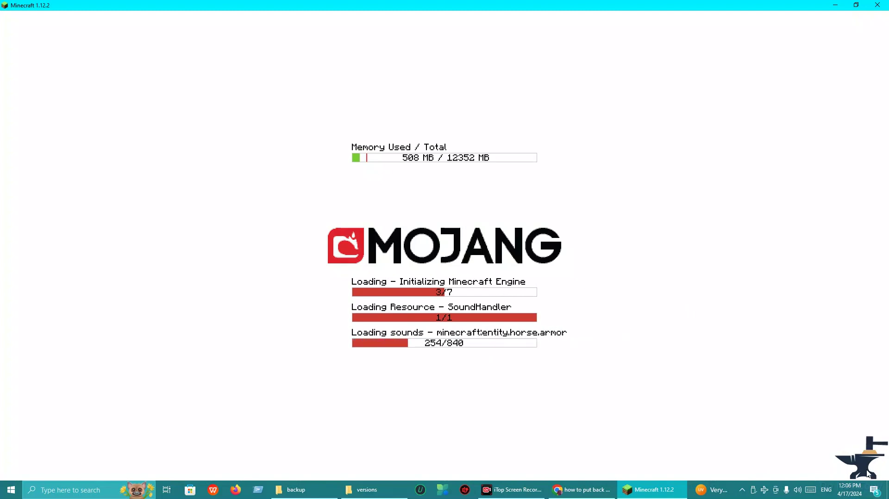
- Bring Minecraft back on screen and load the singleplayer New World dated 4/15/24
{"action": "mouse_move", "coordinate": [502, 496]}
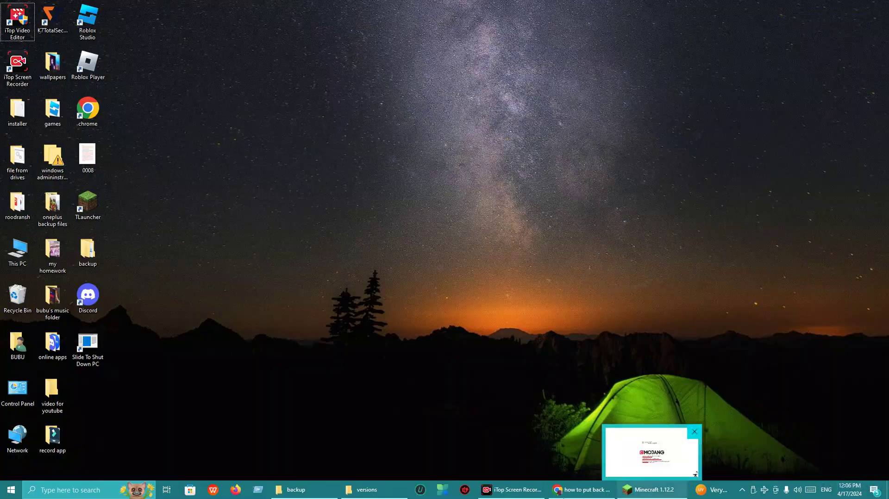
{"action": "left_click", "coordinate": [648, 490]}
{"action": "left_click", "coordinate": [504, 433]}
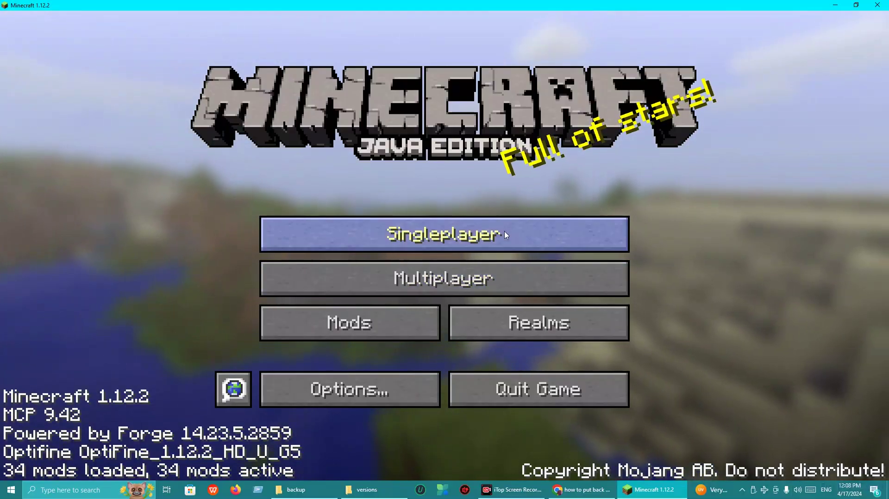
{"action": "left_click", "coordinate": [490, 237]}
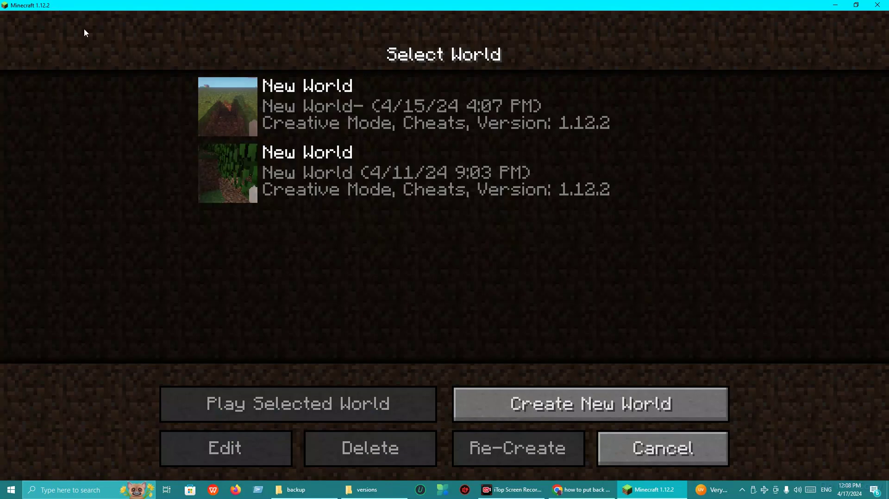
{"action": "left_click", "coordinate": [236, 112]}
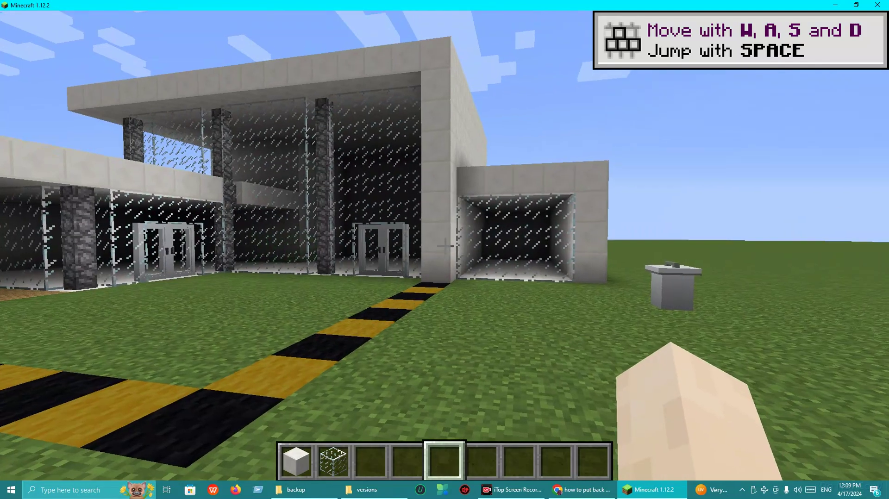
- Tour the loaded world around the white building, covering its roof, wooden deck and black-and-yellow path
{"action": "key", "text": "w"}
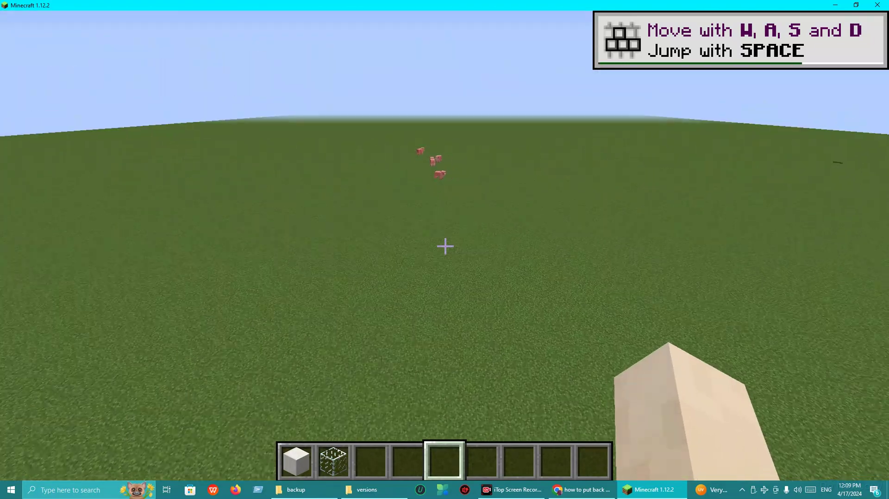
{"action": "key", "text": "w"}
{"action": "key", "text": "w"}
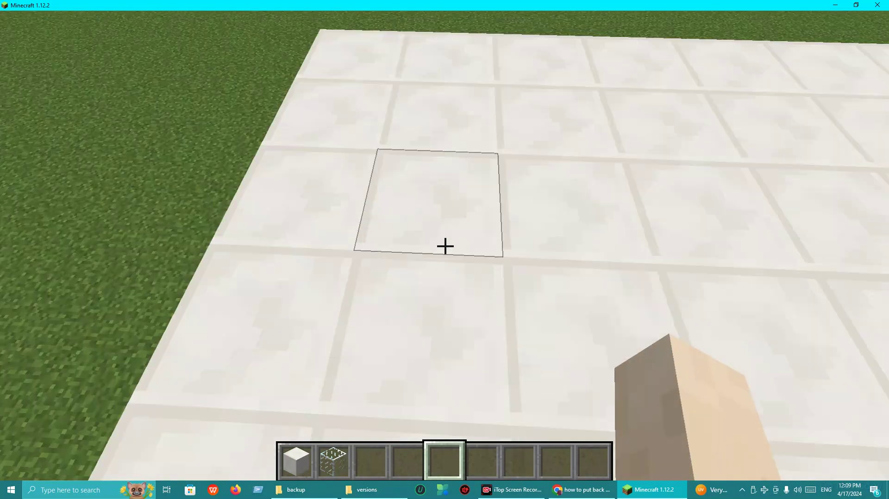
{"action": "key", "text": "w"}
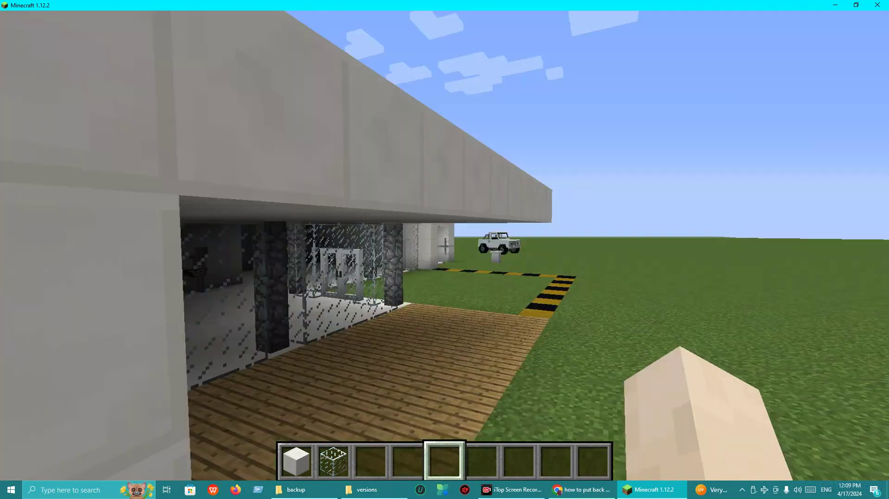
{"action": "key", "text": "w"}
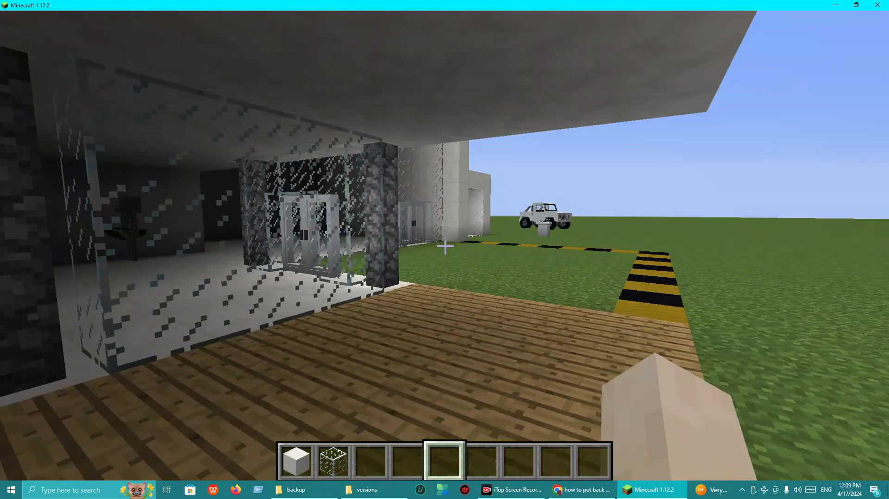
{"action": "key", "text": "w"}
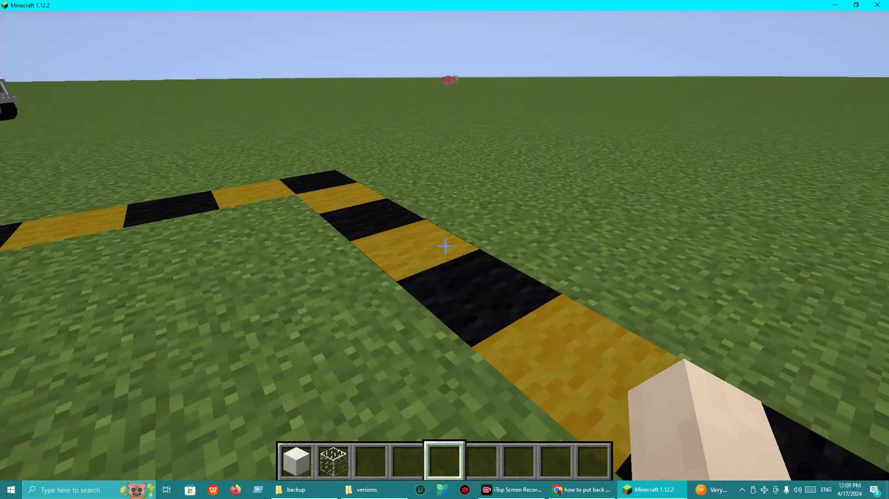
{"action": "key", "text": "w"}
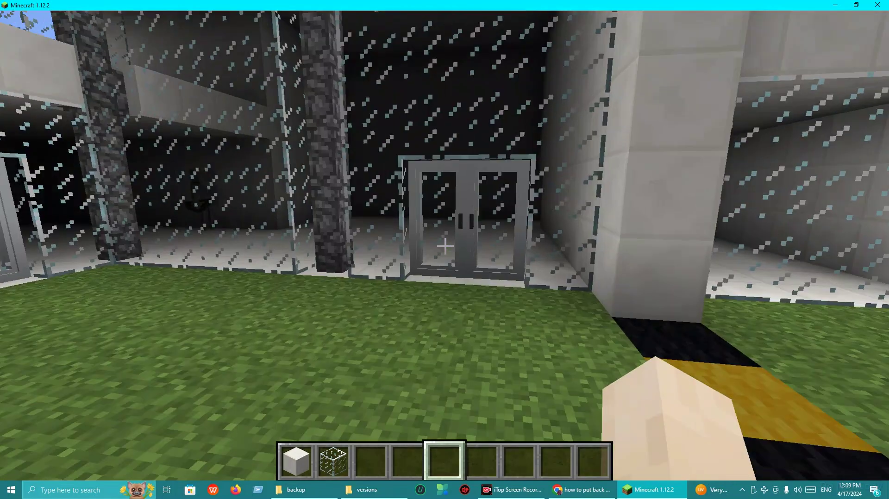
- Open the building's grey double door to look inside, and walk back out towards the wooden deck
{"action": "right_click", "coordinate": [445, 246]}
{"action": "key", "text": "w"}
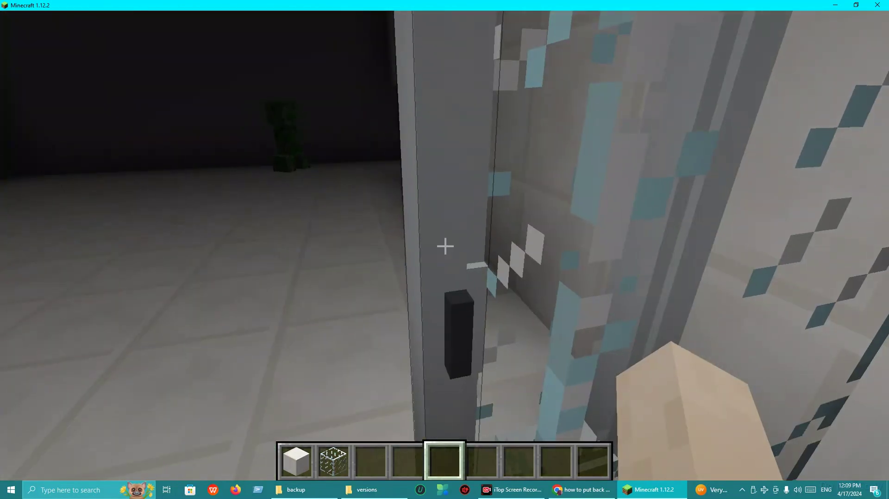
{"action": "key", "text": "s"}
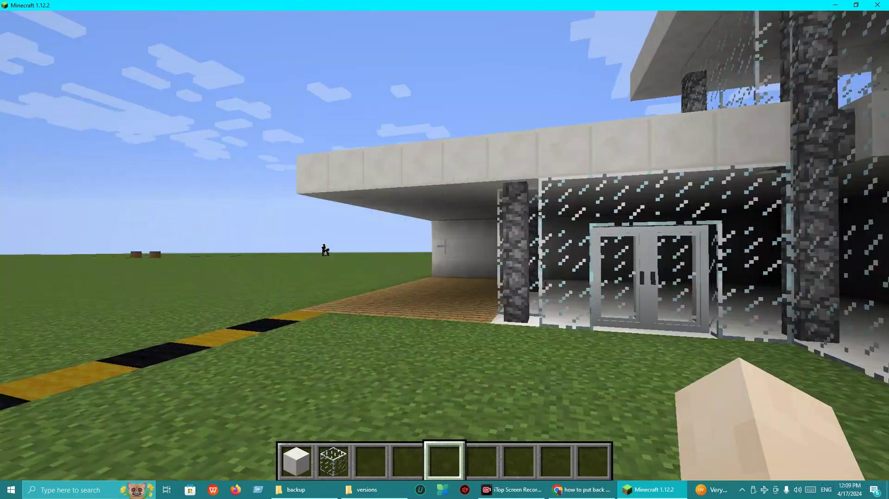
{"action": "key", "text": "w"}
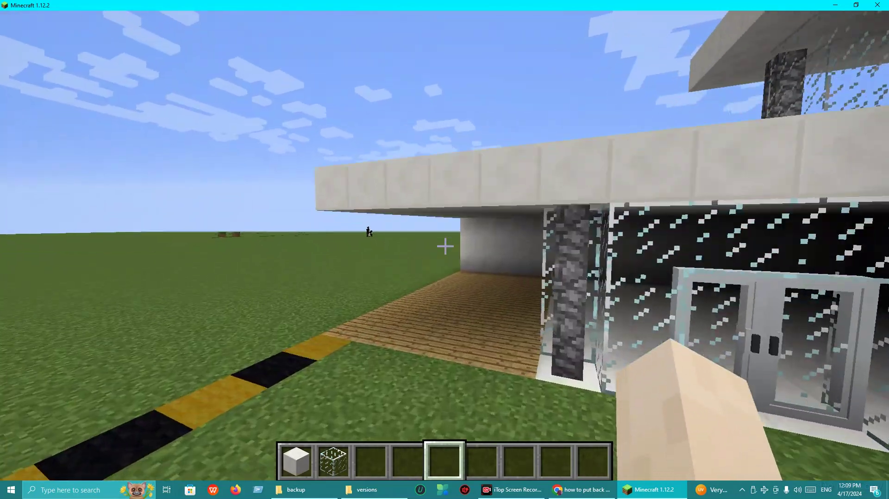
{"action": "key", "text": "w"}
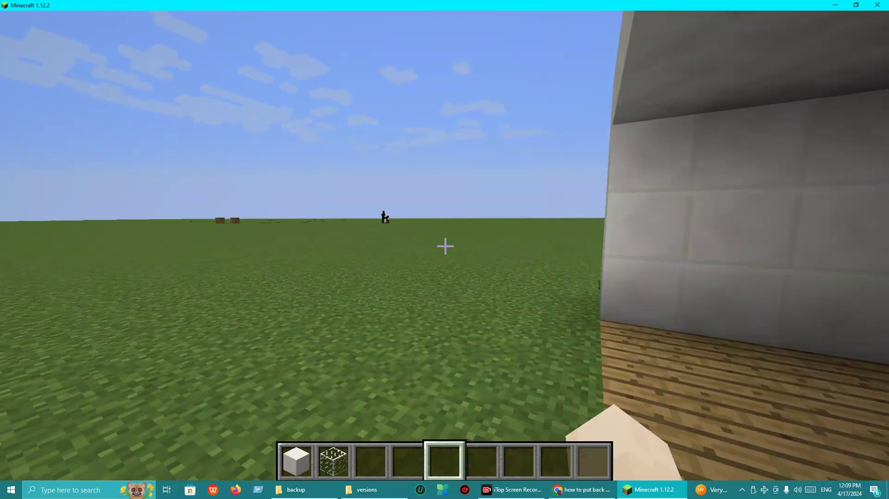
- Break the grass block beside the wooden deck and refill the hole with a grass block taken from Building Blocks
{"action": "left_click", "coordinate": [445, 246]}
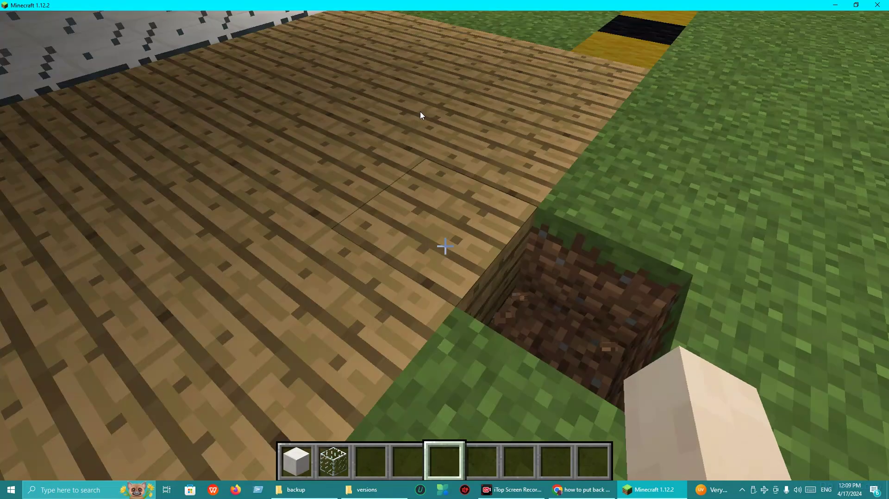
{"action": "key", "text": "e"}
{"action": "left_click", "coordinate": [527, 167]}
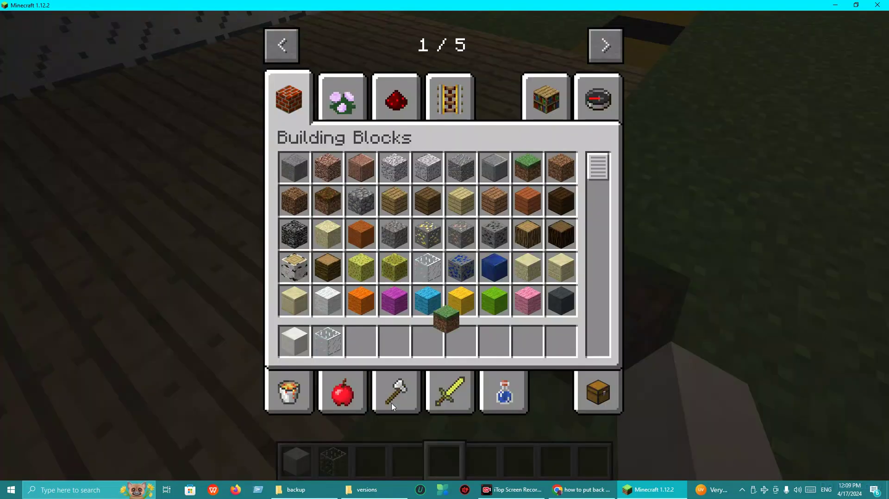
{"action": "left_click", "coordinate": [394, 341]}
{"action": "key", "text": "e"}
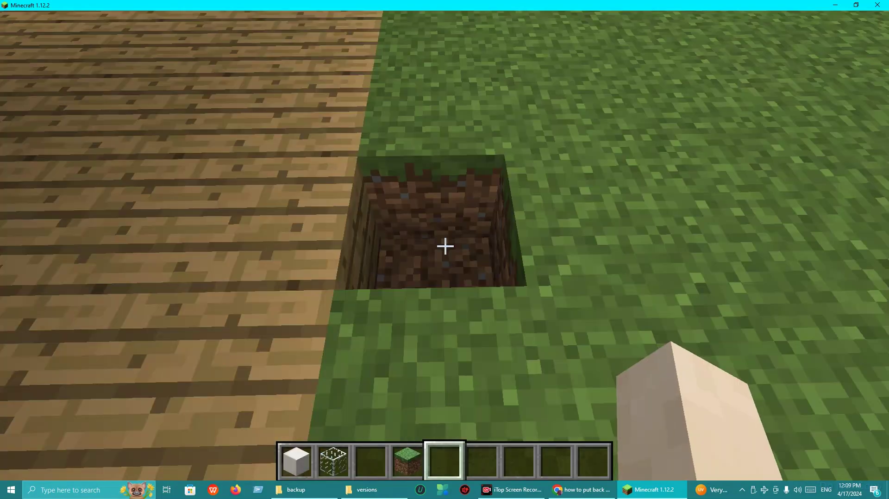
{"action": "right_click", "coordinate": [445, 246]}
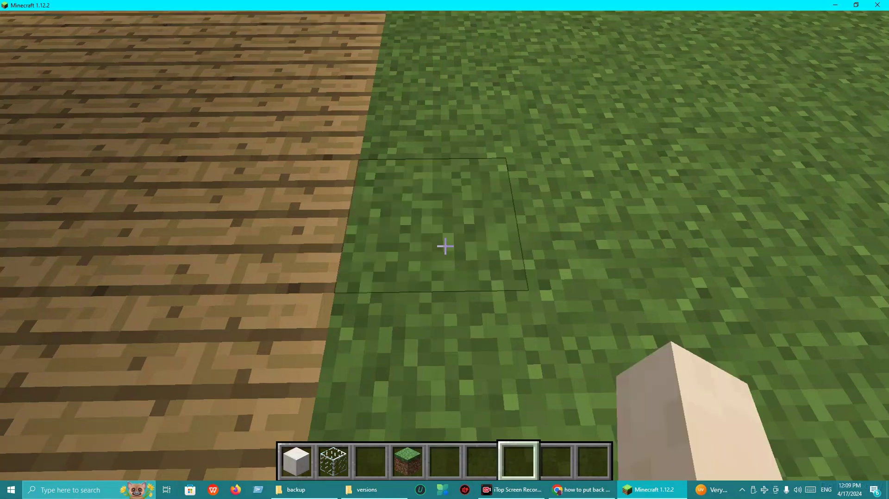